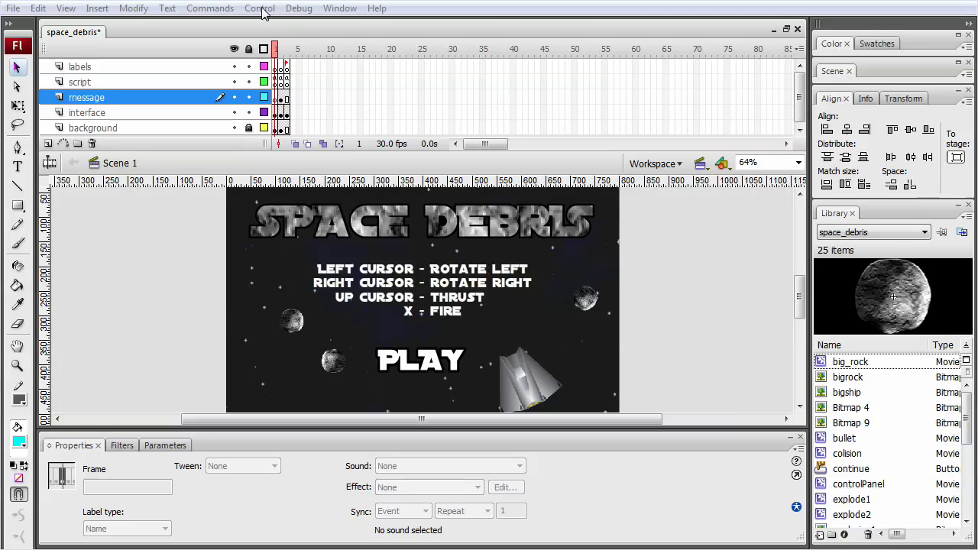
Test the movie and start the Space Debris game from its title screen
left_click(260, 8)
left_click(286, 121)
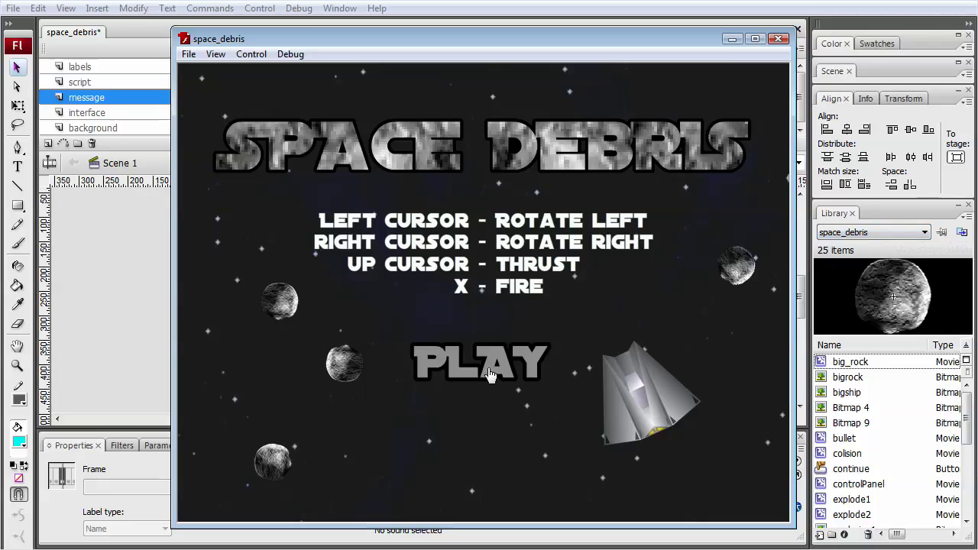
left_click(523, 373)
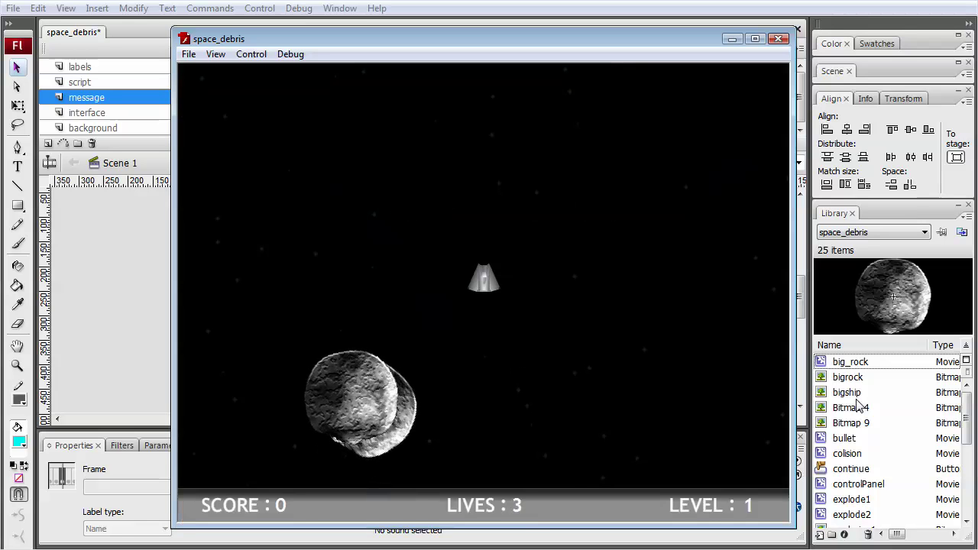
Play-test the game by rotating, thrusting and firing at the rocks until it ends, return to the title screen and close the test movie
key("Right")
key("Left")
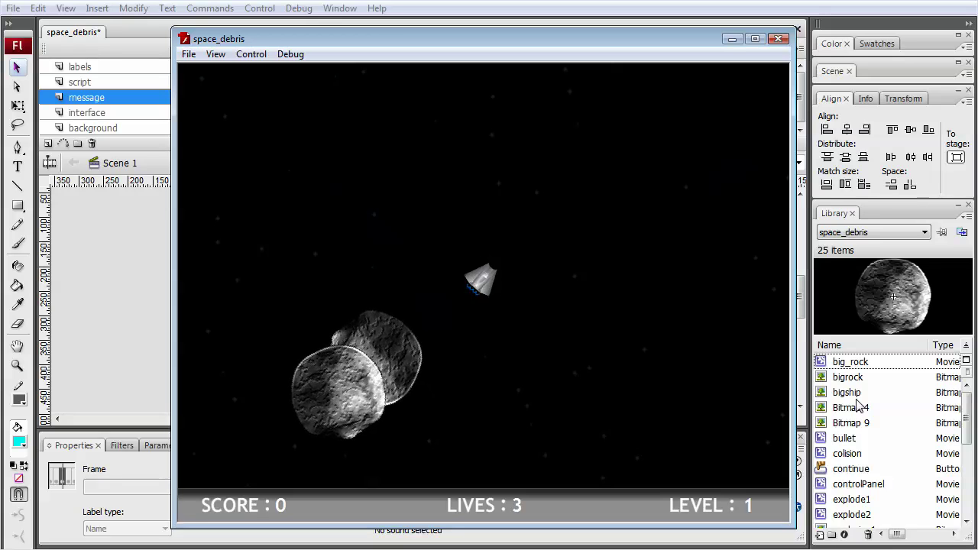
key("Up")
key("Left")
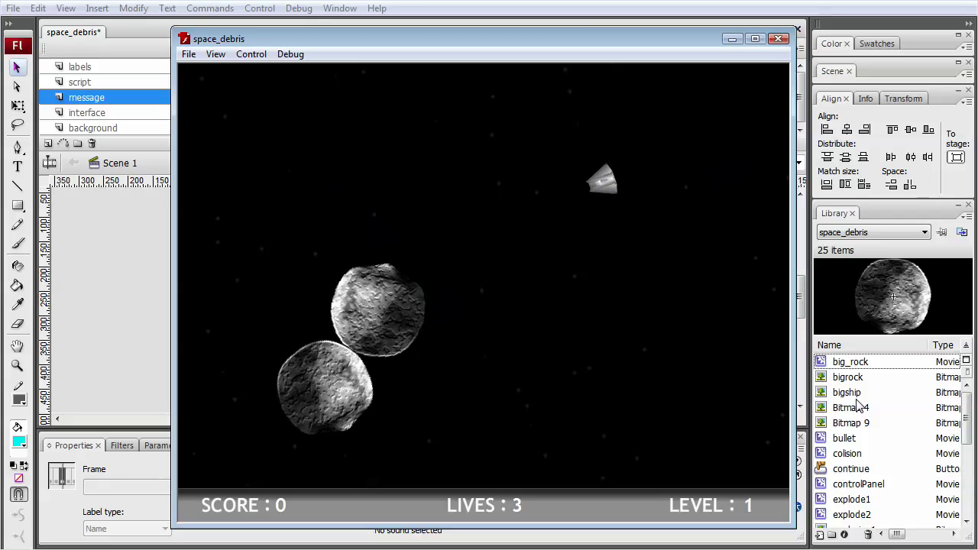
key("space")
key("space")
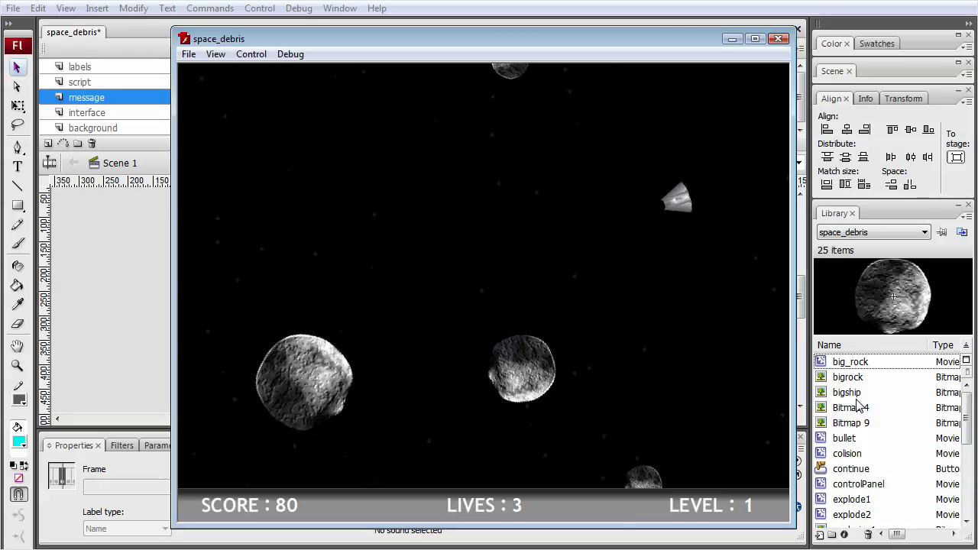
key("space")
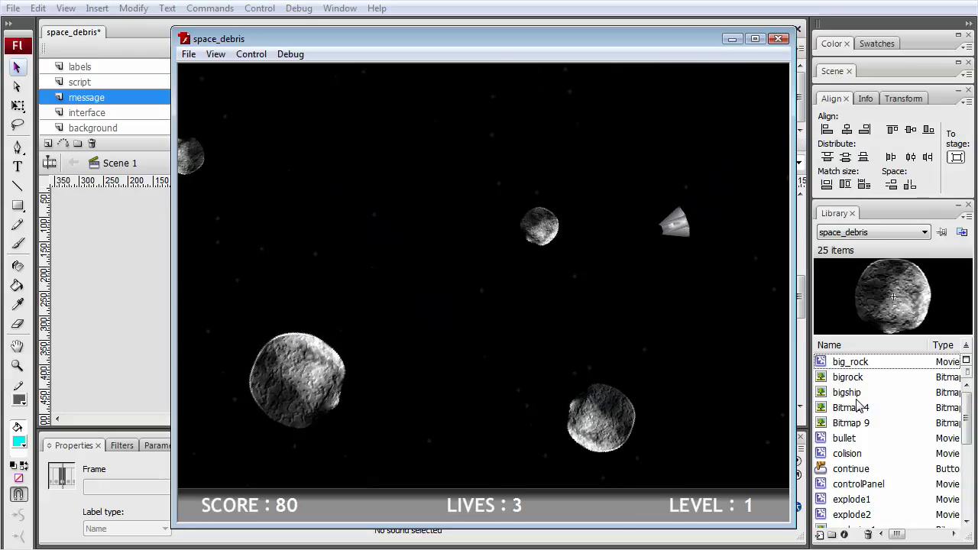
key("space")
key("space")
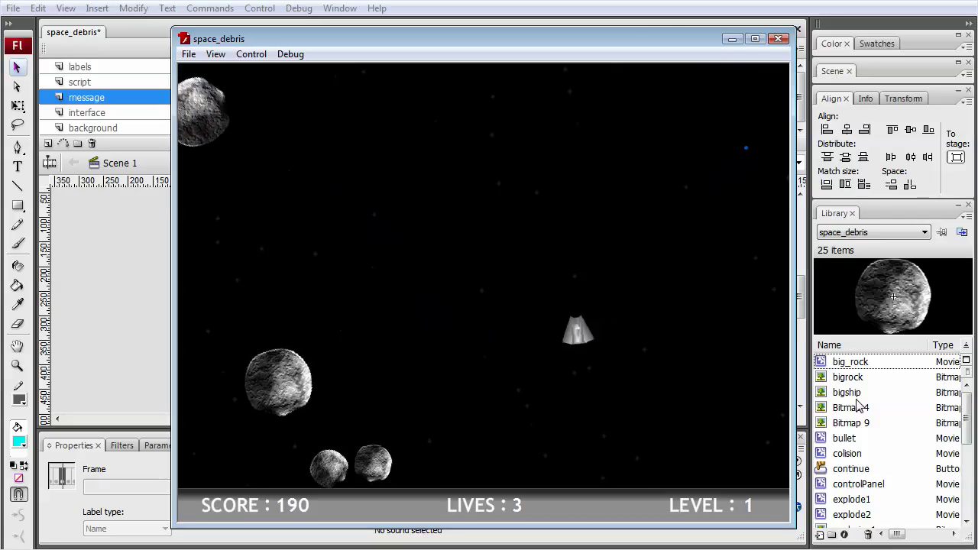
key("Left")
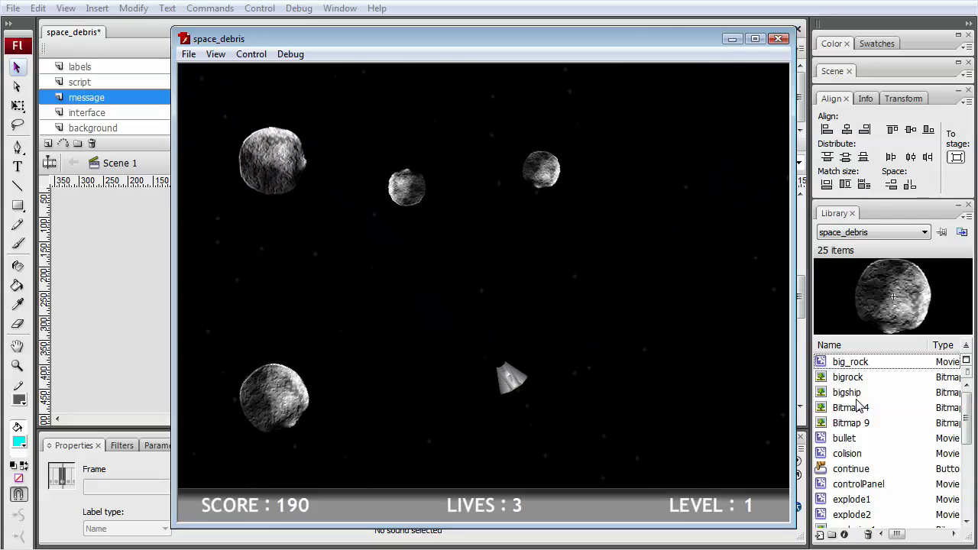
key("space")
key("space")
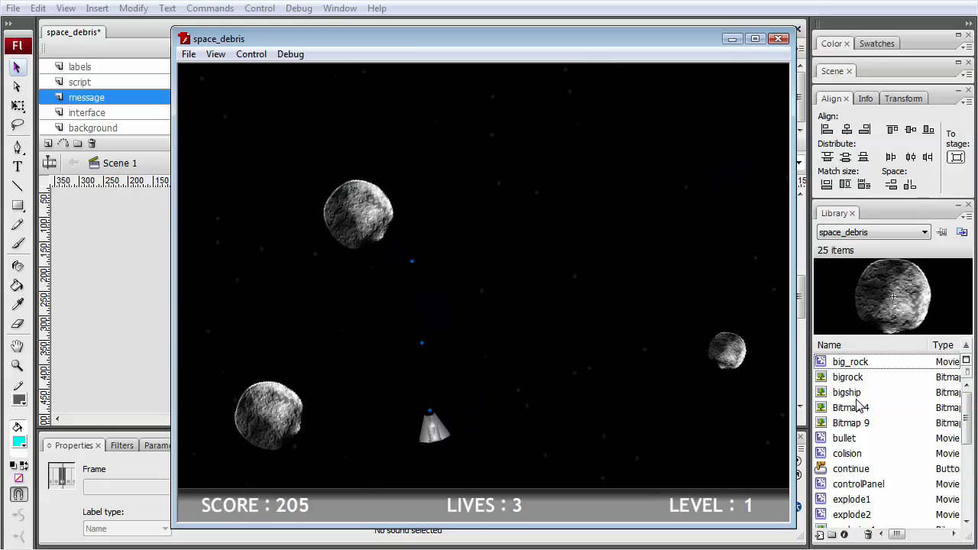
key("Left")
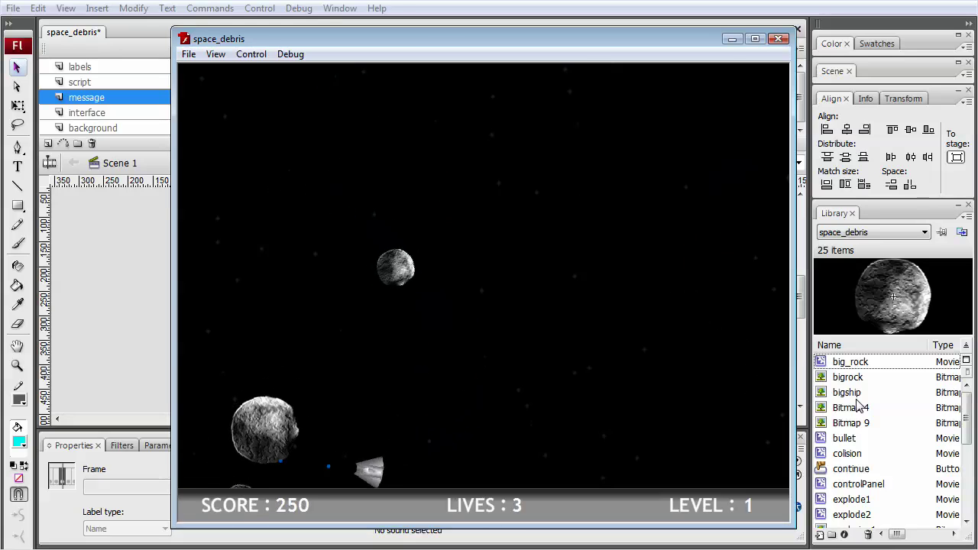
key("space")
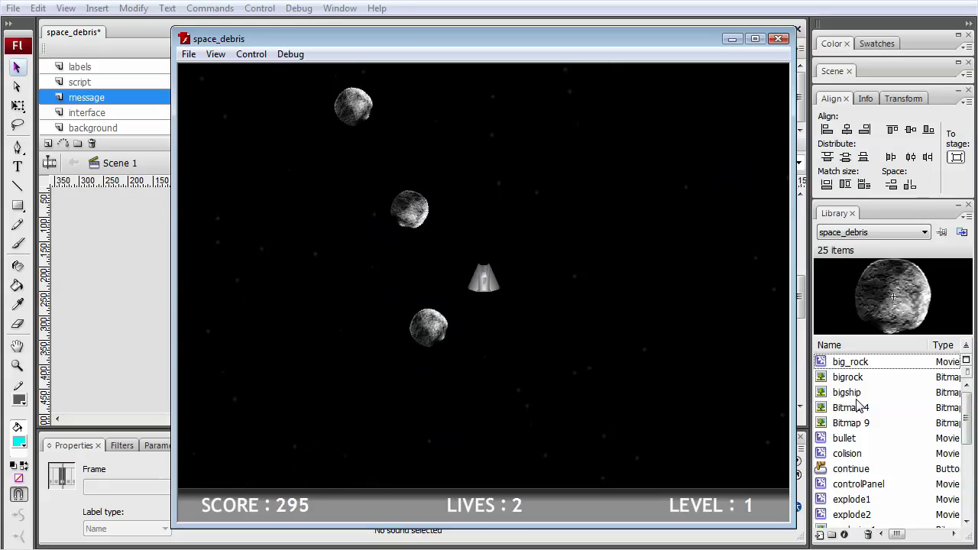
key("Up")
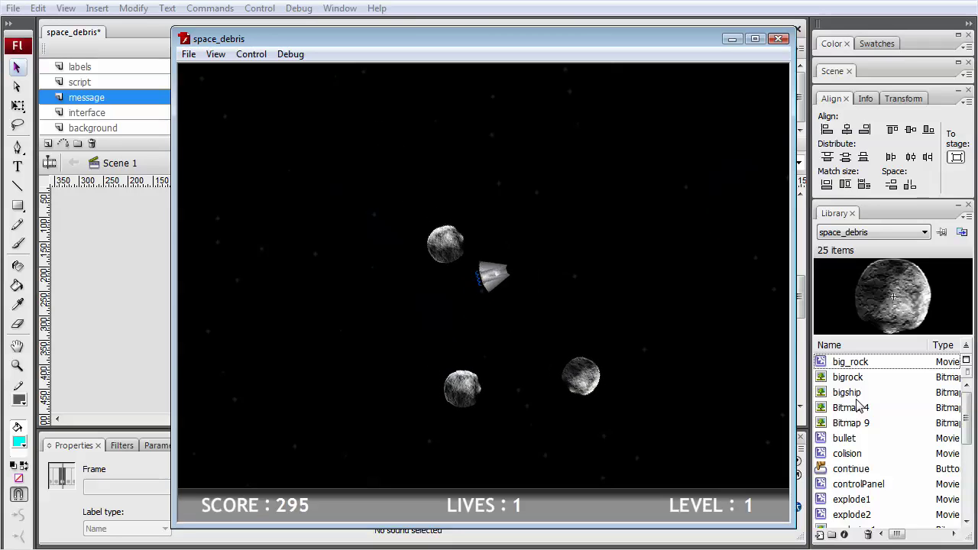
key("Left")
key("space")
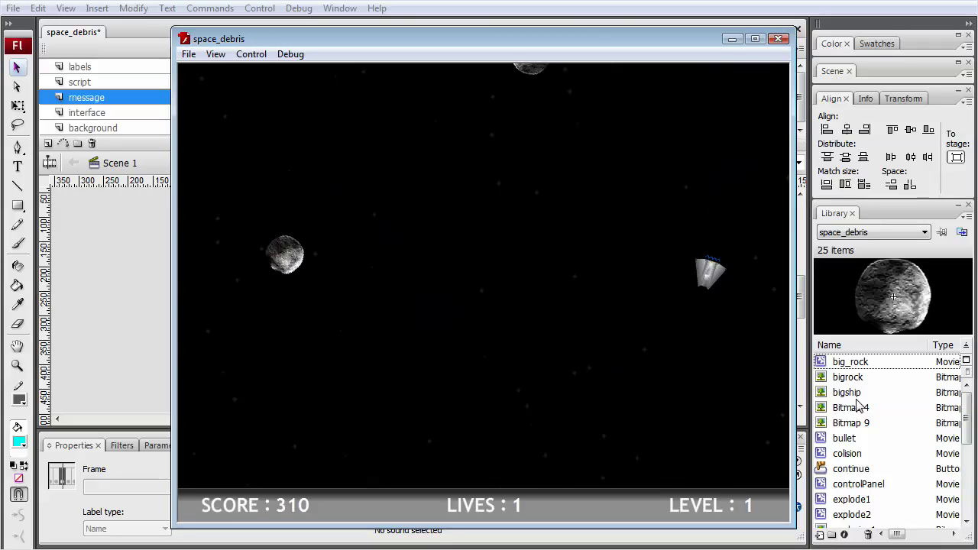
key("Left")
key("Up")
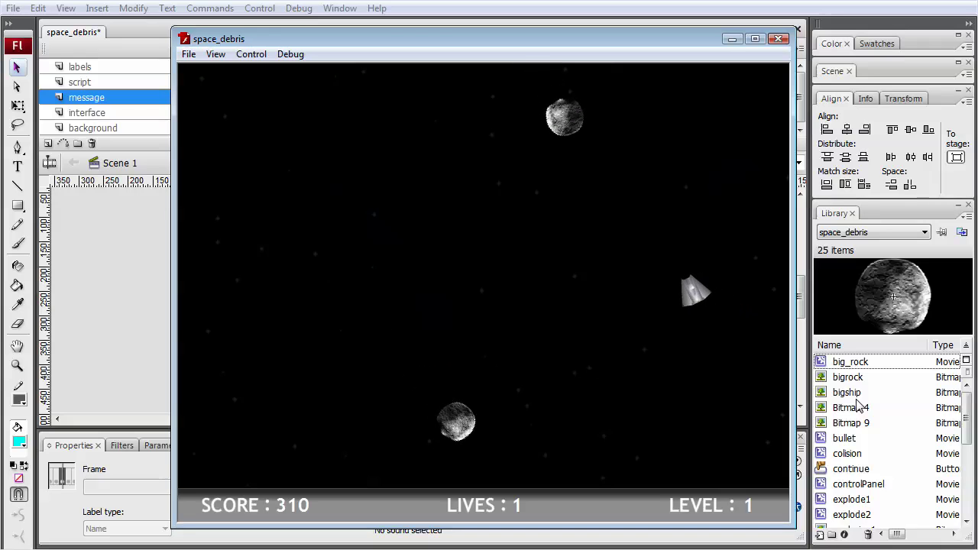
key("space")
key("Right")
key("space")
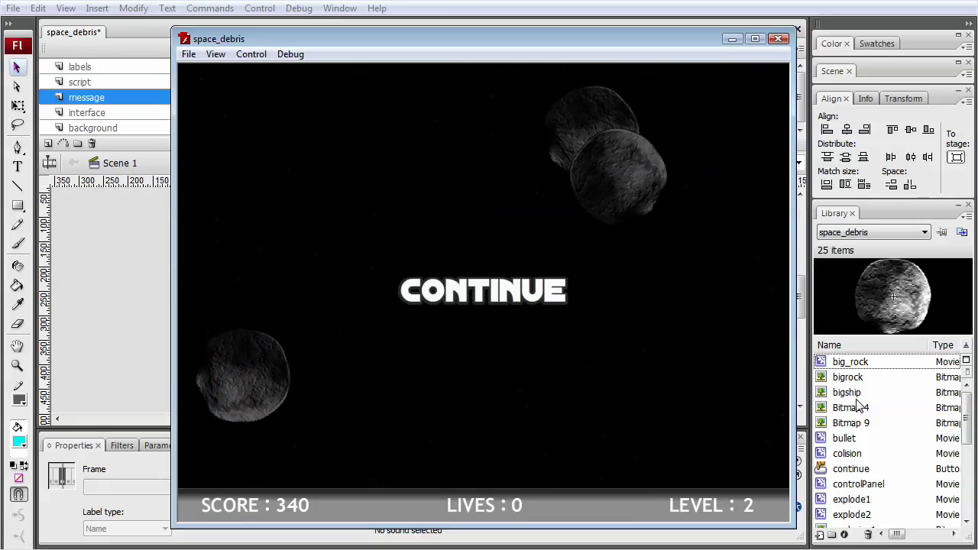
left_click(506, 300)
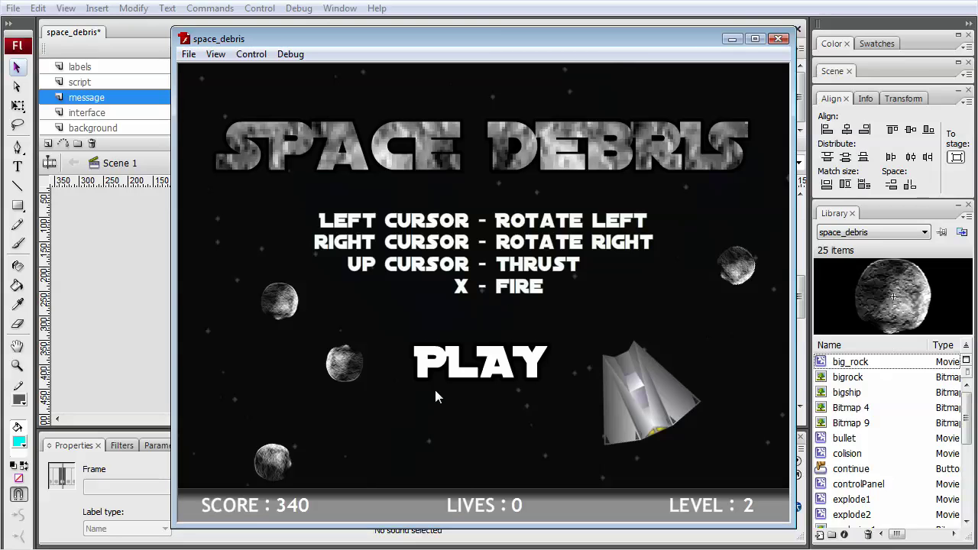
left_click(778, 39)
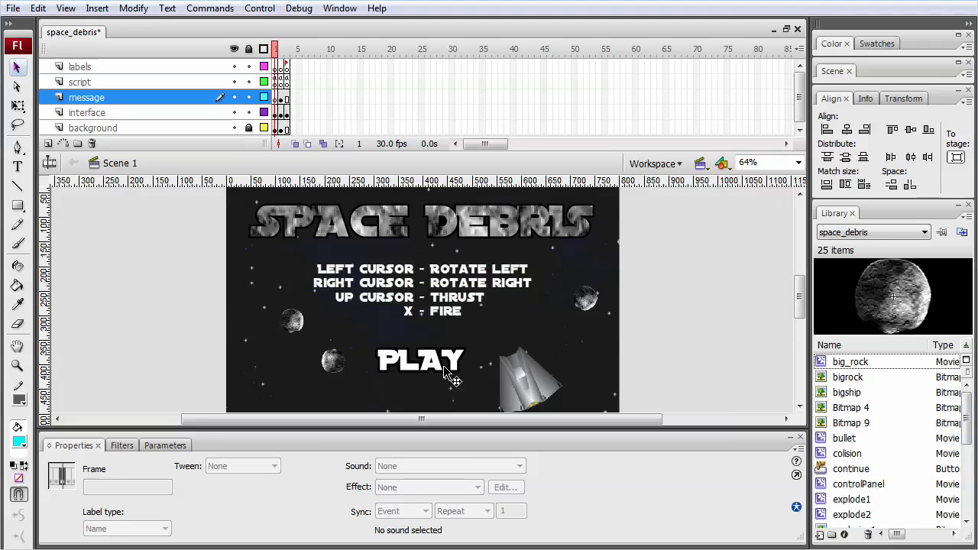
Open the gameover message clip from frame 2 of the main timeline and scrub through its opening and getready animations
left_click(282, 50)
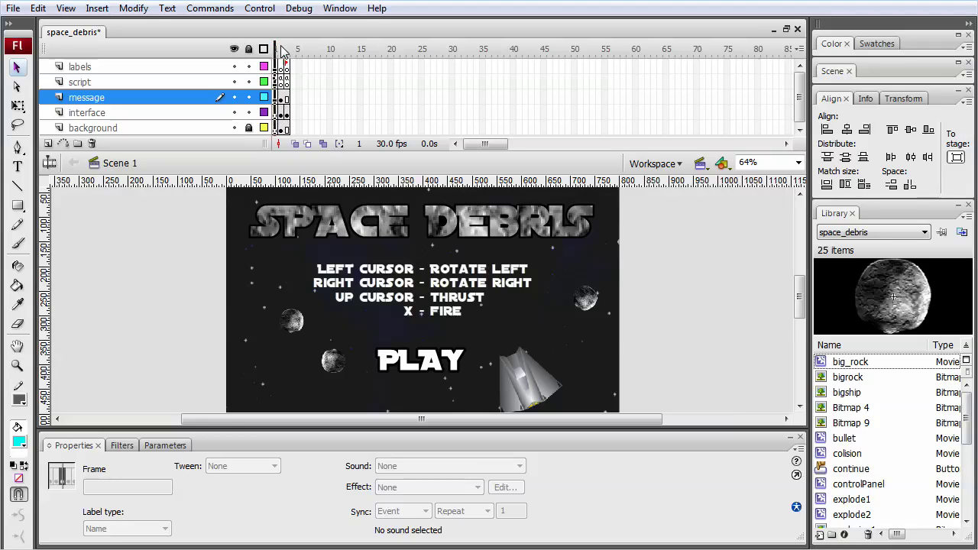
mouse_move(799, 298)
left_mouse_down()
mouse_move(799, 331)
mouse_move(799, 316)
left_mouse_up()
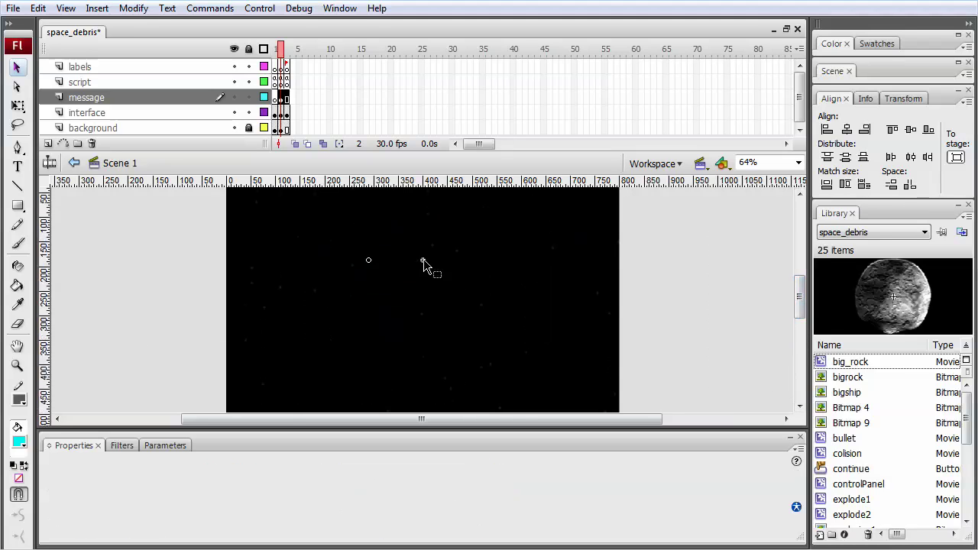
double_click(425, 265)
left_click(279, 52)
left_click_drag(279, 52, 581, 50)
left_click_drag(479, 145, 511, 145)
left_click_drag(315, 51, 445, 52)
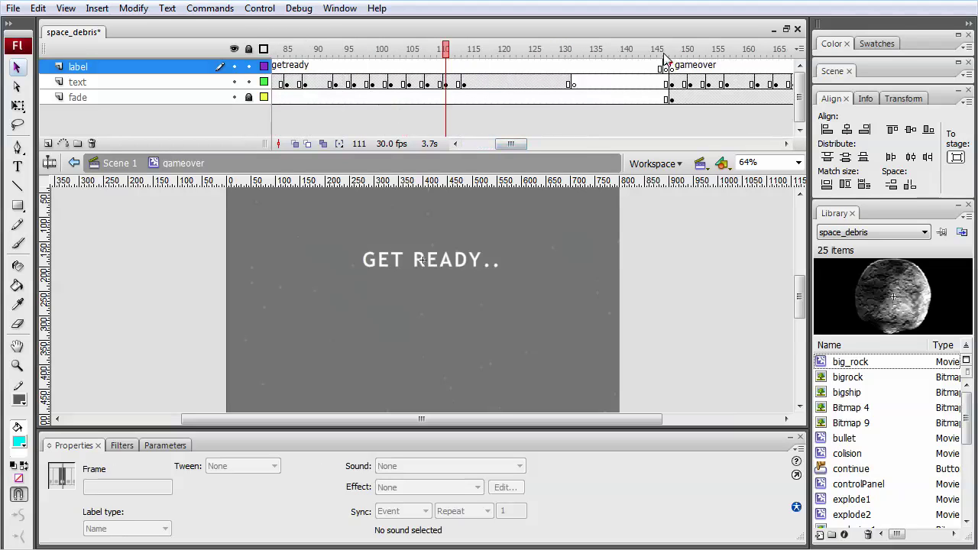
Inspect the label of frame 147 in the gameover clip and return to Scene 1
left_click(667, 68)
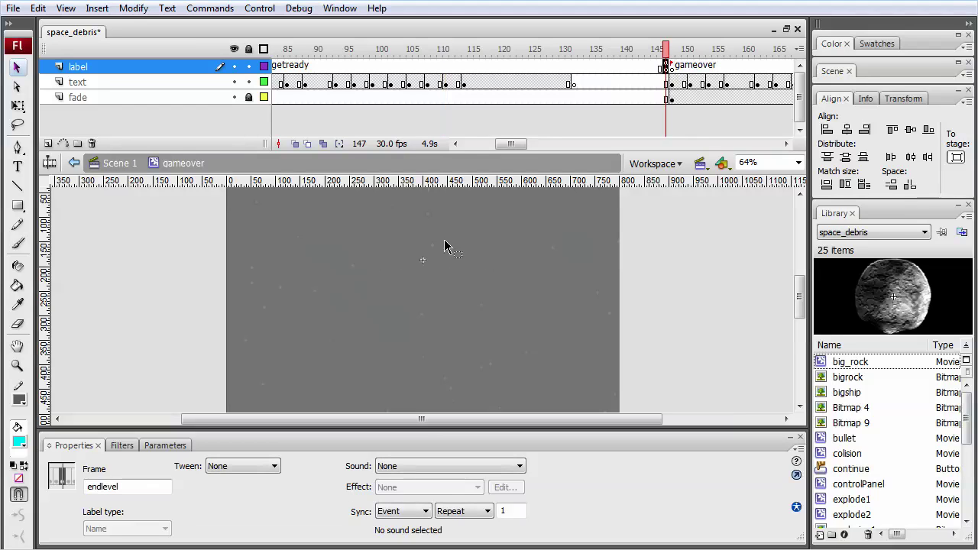
double_click(131, 490)
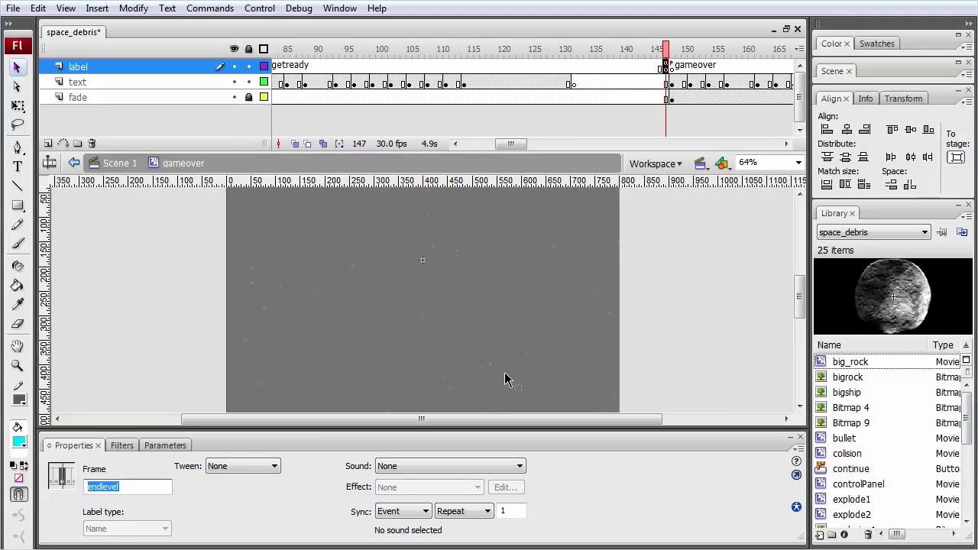
left_click(127, 485)
key("Return")
left_click(120, 163)
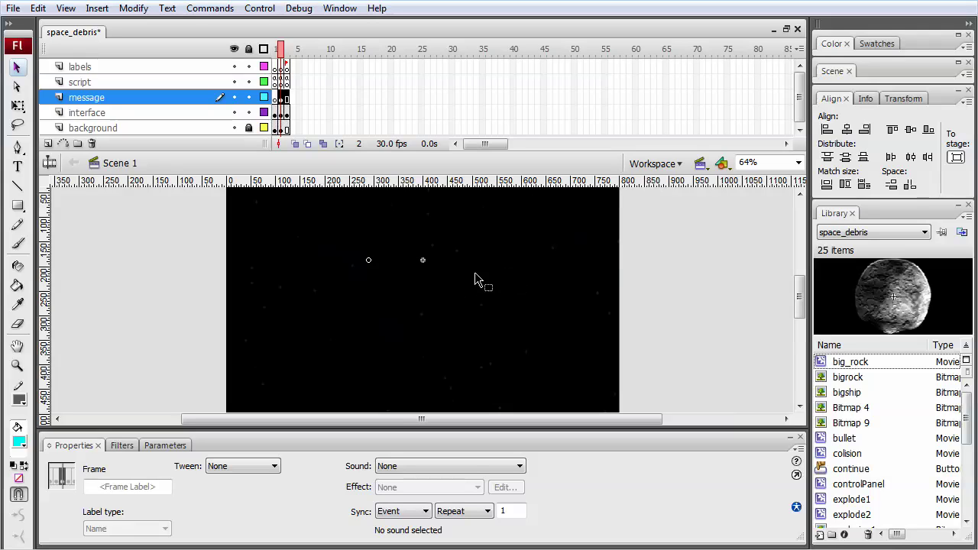
View the Continue screen on frame 3 and read the ActionScript on frames 1 and 2 of the script layer
left_click(288, 51)
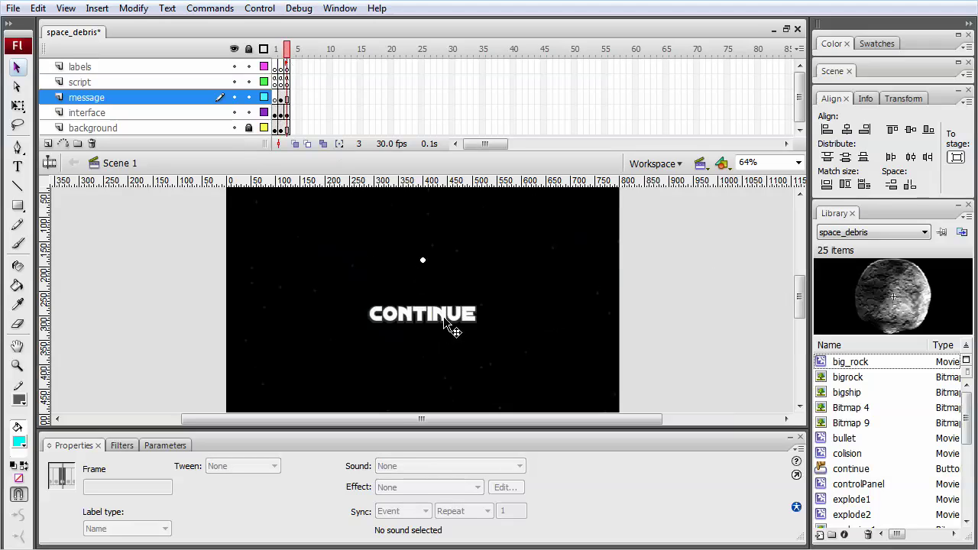
left_click(276, 48)
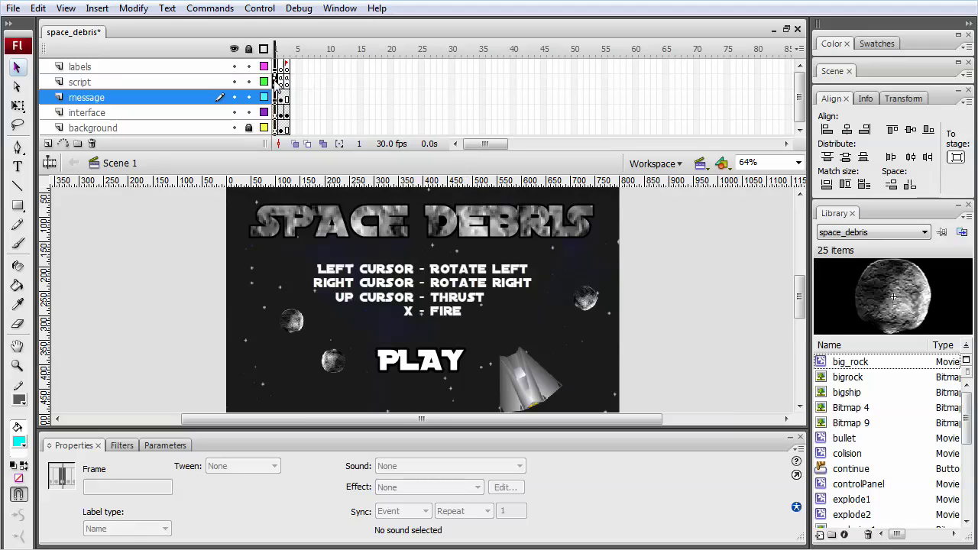
left_click(276, 82)
key("F9")
left_click_drag(948, 160, 394, 159)
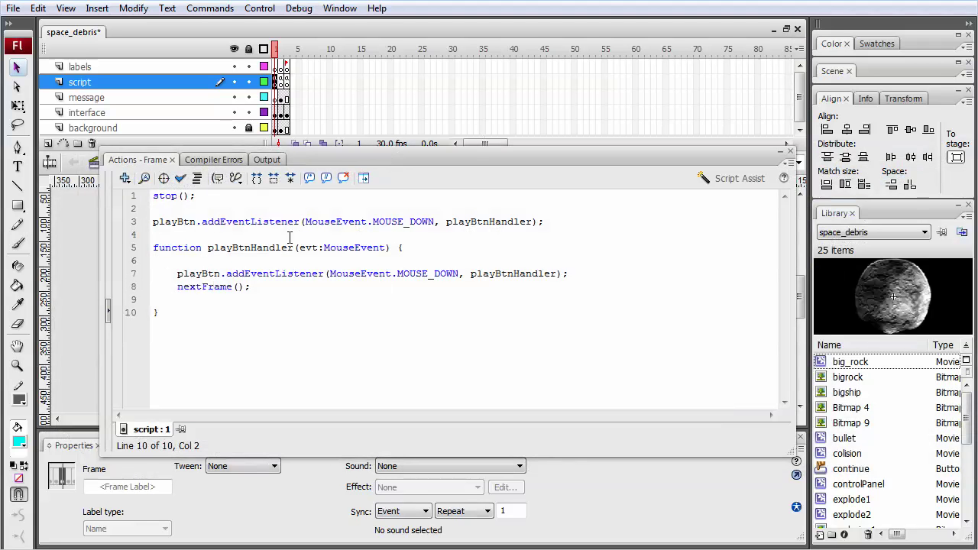
left_click(281, 82)
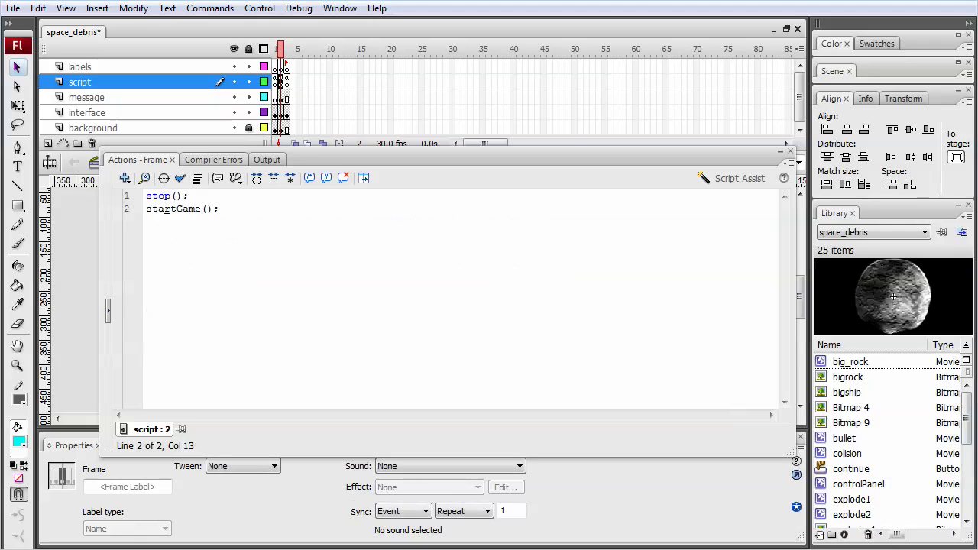
left_click_drag(313, 160, 947, 160)
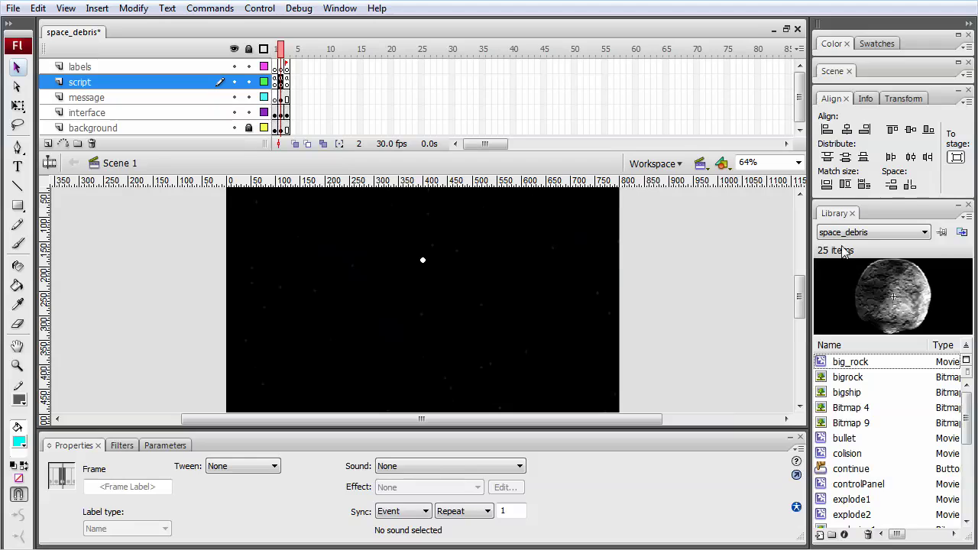
Check the document properties and open the ship movie clip from the library for a close-up view
left_click(696, 245)
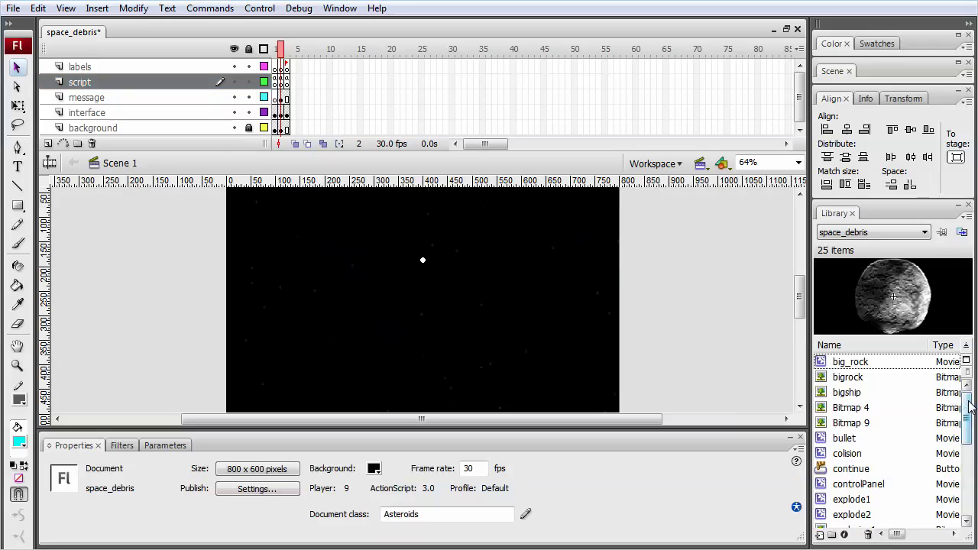
left_click_drag(971, 389, 969, 455)
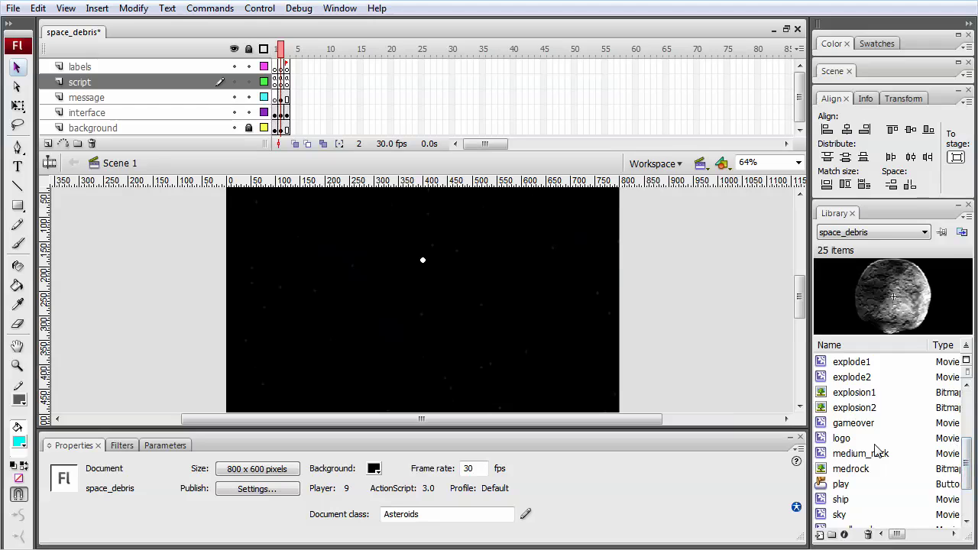
double_click(824, 501)
left_click(17, 366)
left_click_drag(385, 269, 459, 333)
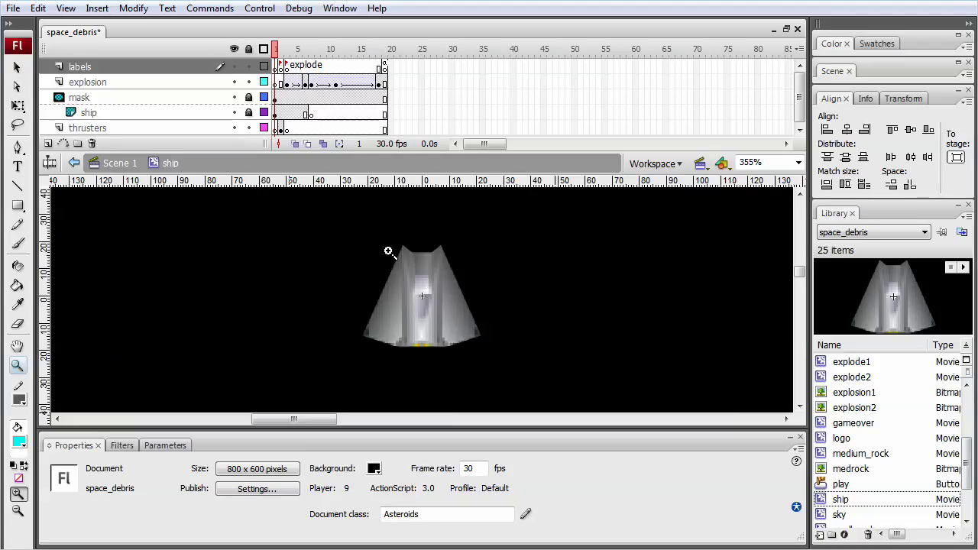
Unlock the ship clip's mask and ship layers, and hide and reshow the mask to compare it with the ship bitmap
left_click(249, 103)
left_click(248, 112)
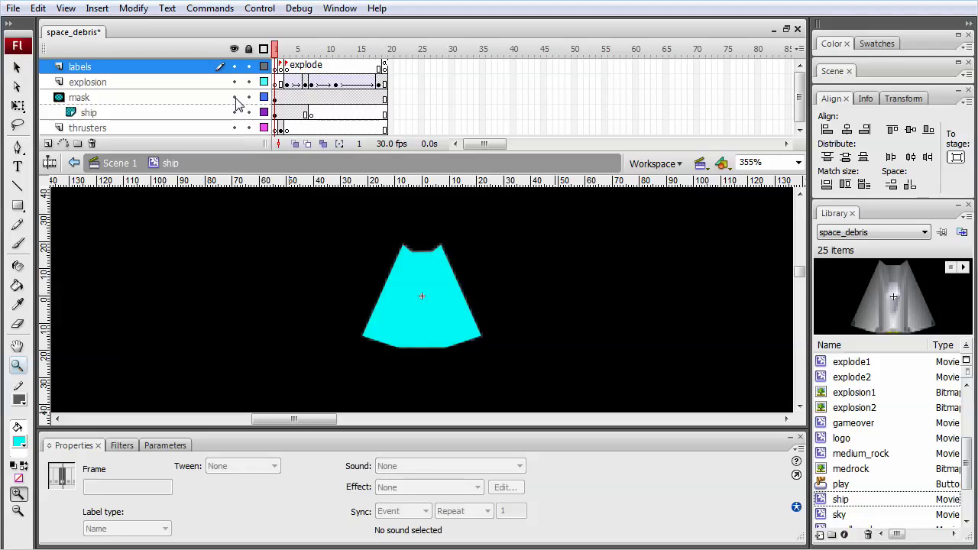
left_click(234, 97)
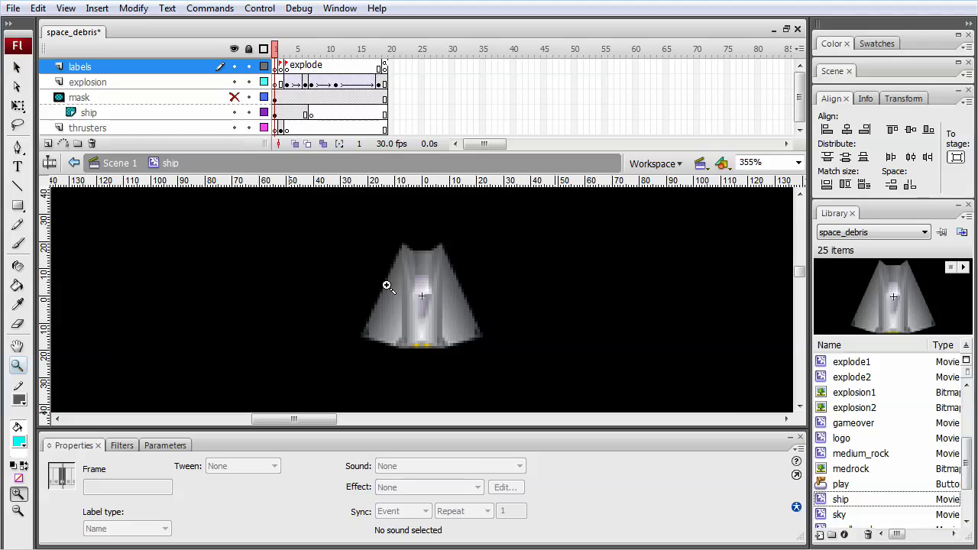
left_click(234, 97)
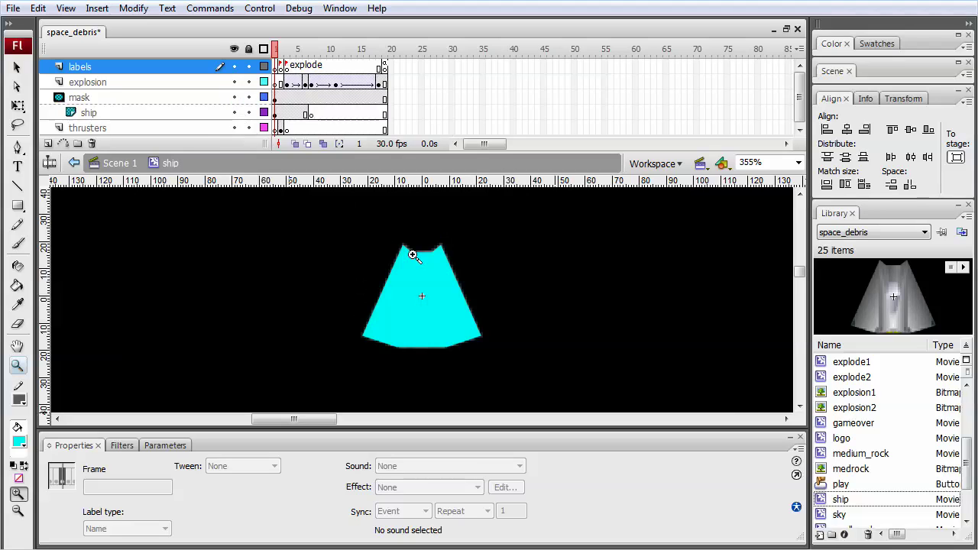
key("v")
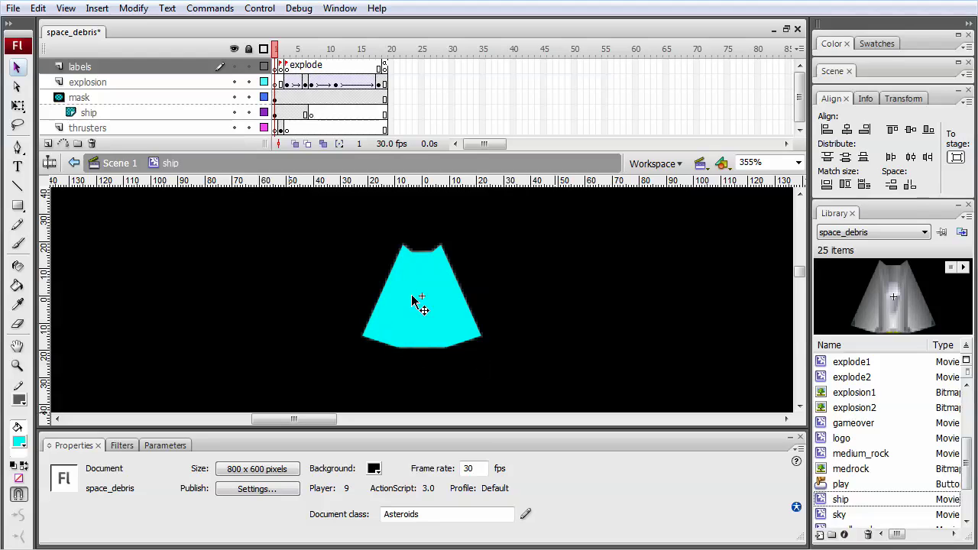
Lock the ship clip's mask and ship layers and scrub its timeline from frame 2 to frame 18 to preview the thrusters and explosion
left_click(249, 97)
left_click(249, 113)
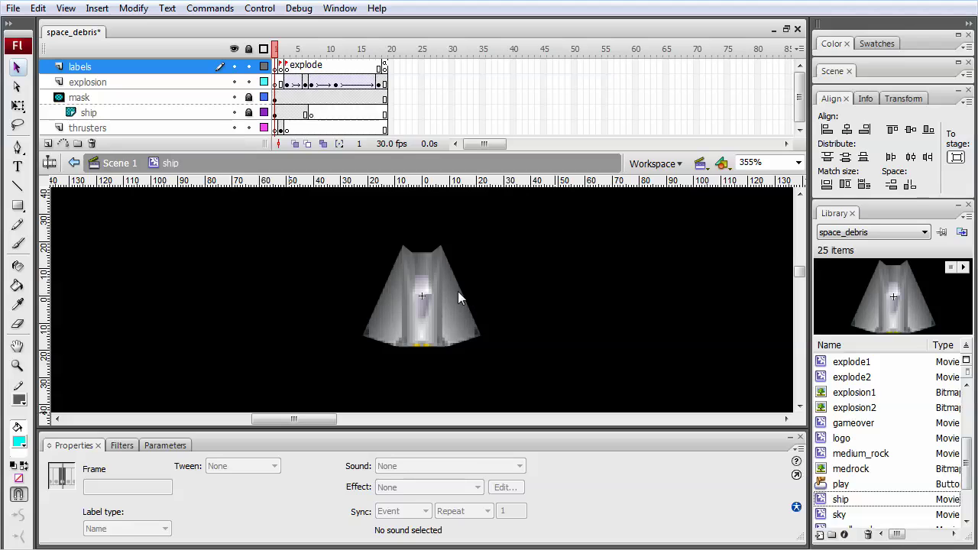
left_click(281, 50)
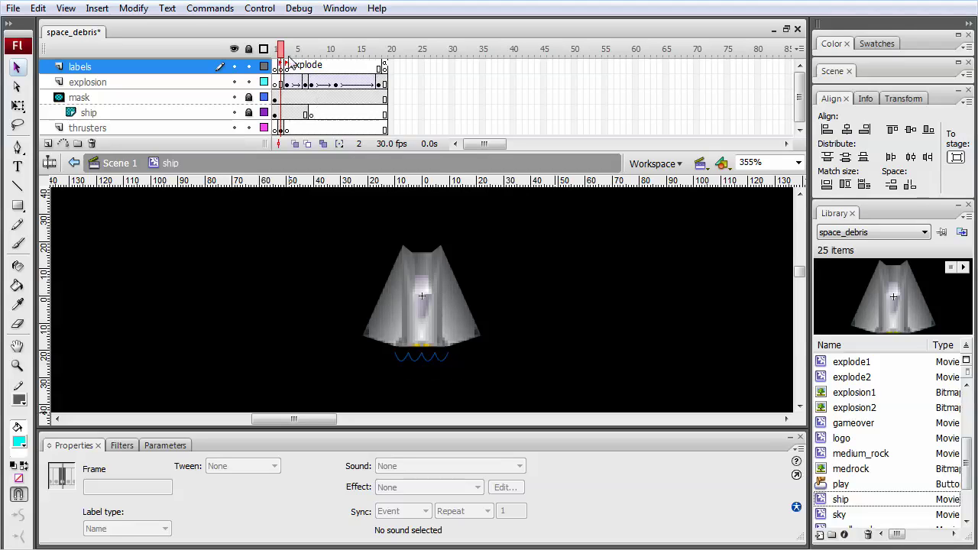
left_click_drag(287, 52, 379, 43)
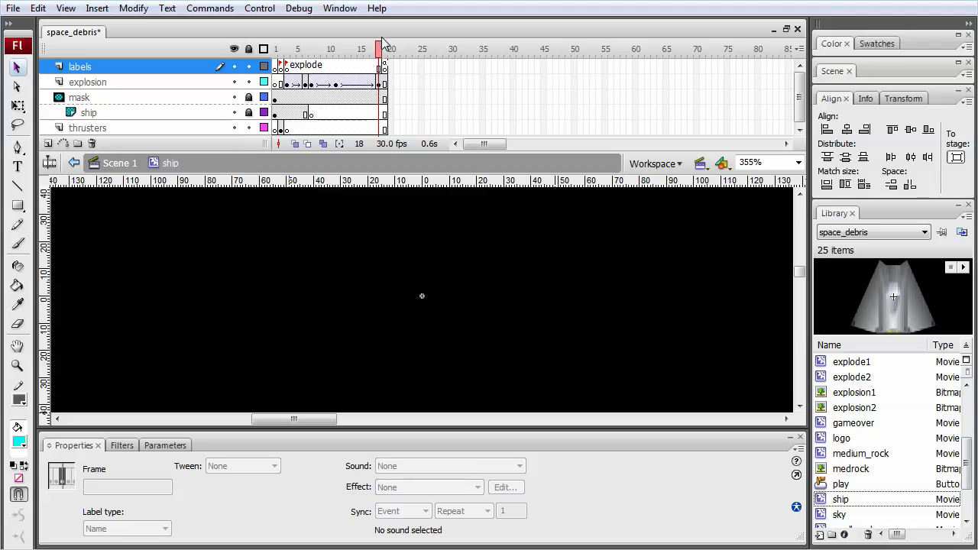
Inspect the label of frame 19 on the ship clip's labels layer and return to Scene 1
left_click(386, 67)
left_click(109, 487)
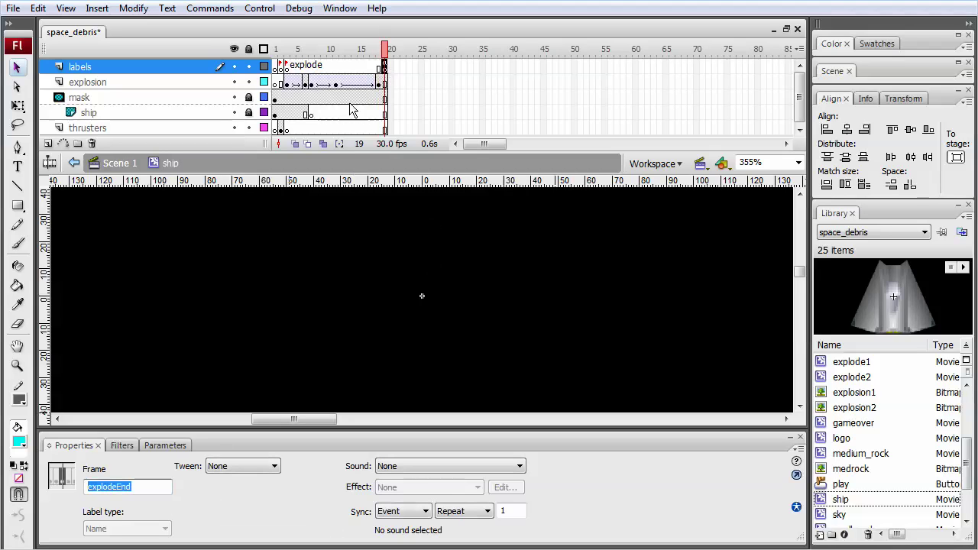
left_click(118, 172)
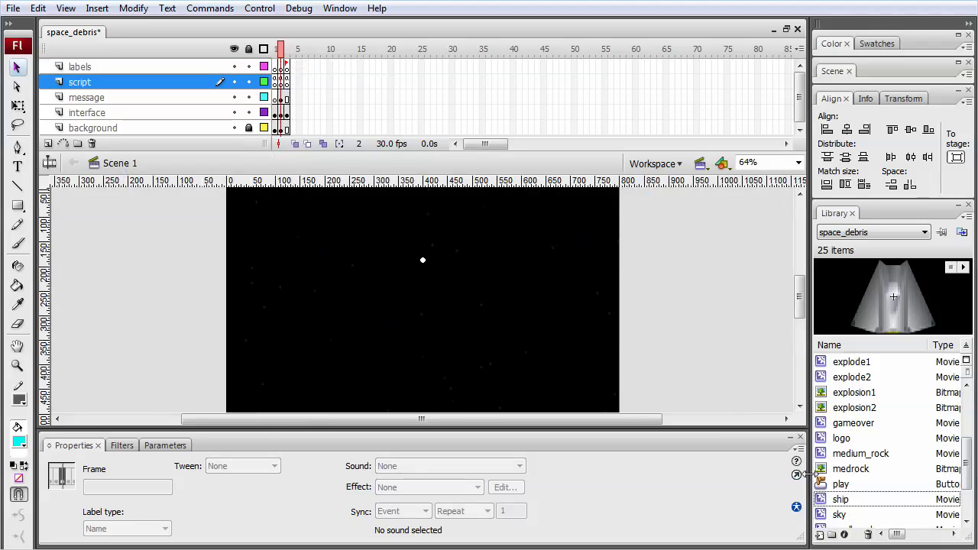
Check the class name in the ship symbol's linkage properties and close them
right_click(840, 501)
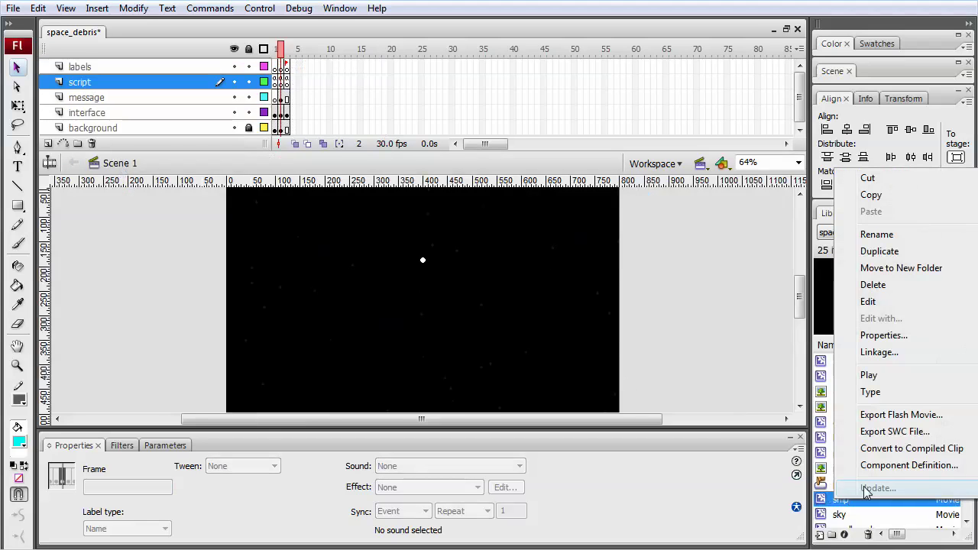
left_click(879, 353)
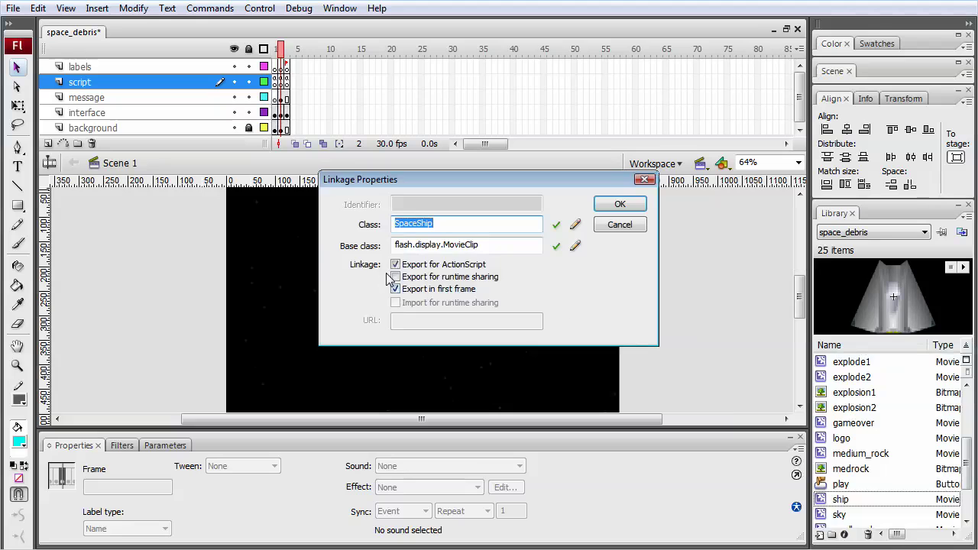
left_click(439, 225)
left_click_drag(464, 222, 356, 226)
left_click(616, 207)
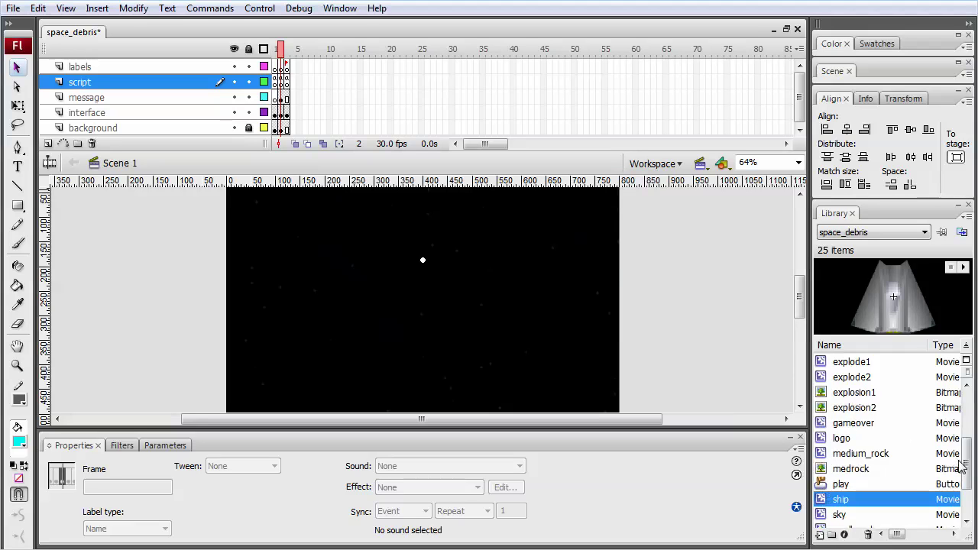
Open the bullet movie clip from the library for a close-up view and return to Scene 1
left_click_drag(969, 467, 968, 422)
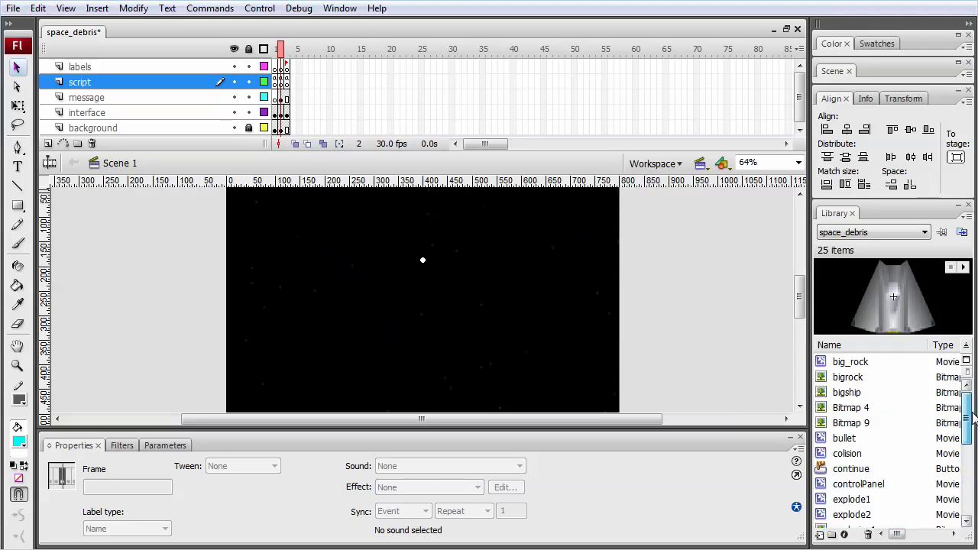
double_click(826, 440)
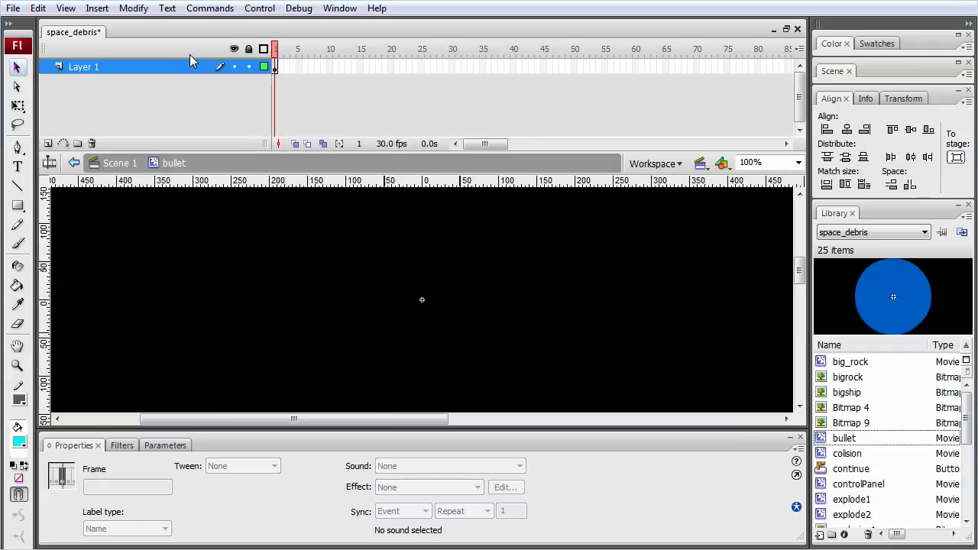
left_click(17, 366)
left_click_drag(402, 274, 450, 330)
left_click_drag(388, 275, 432, 325)
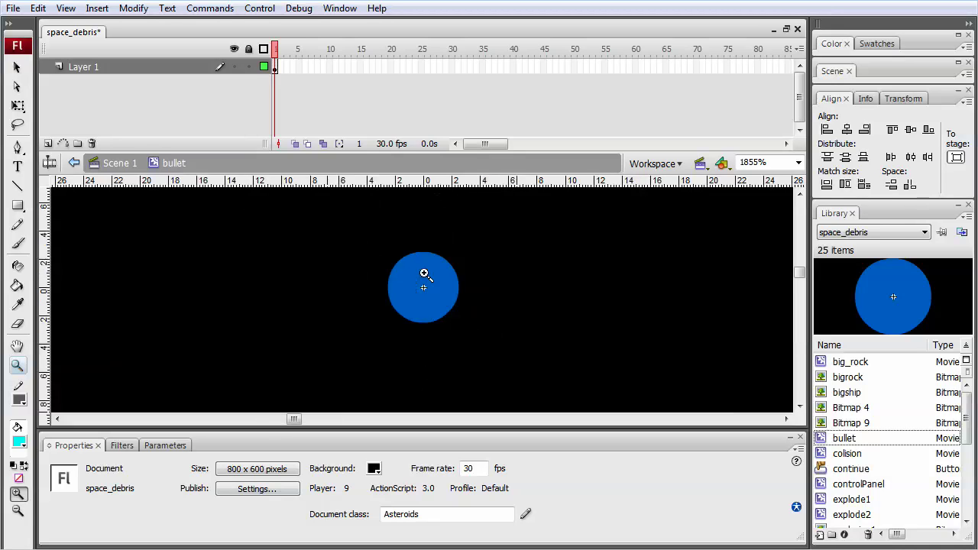
left_click(126, 163)
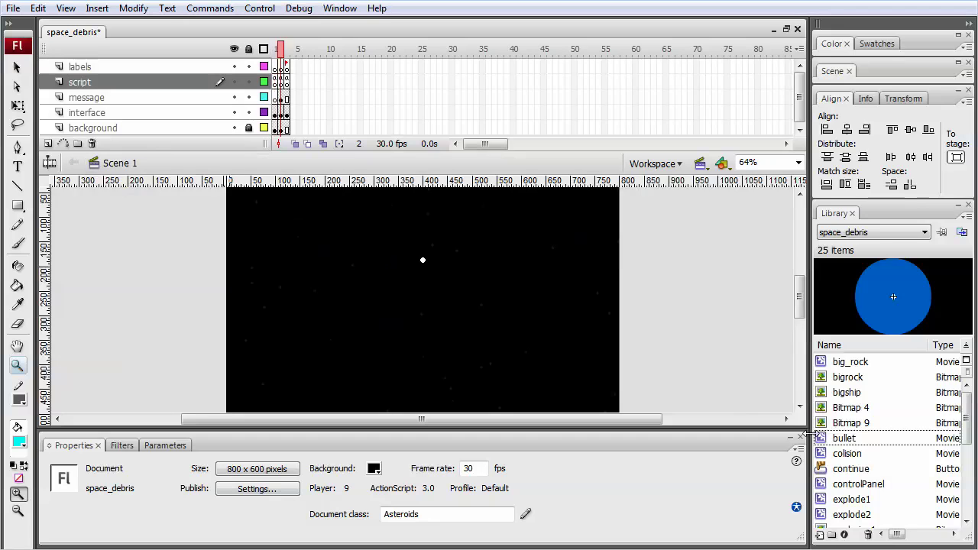
Check the class name in the bullet symbol's linkage properties
right_click(829, 440)
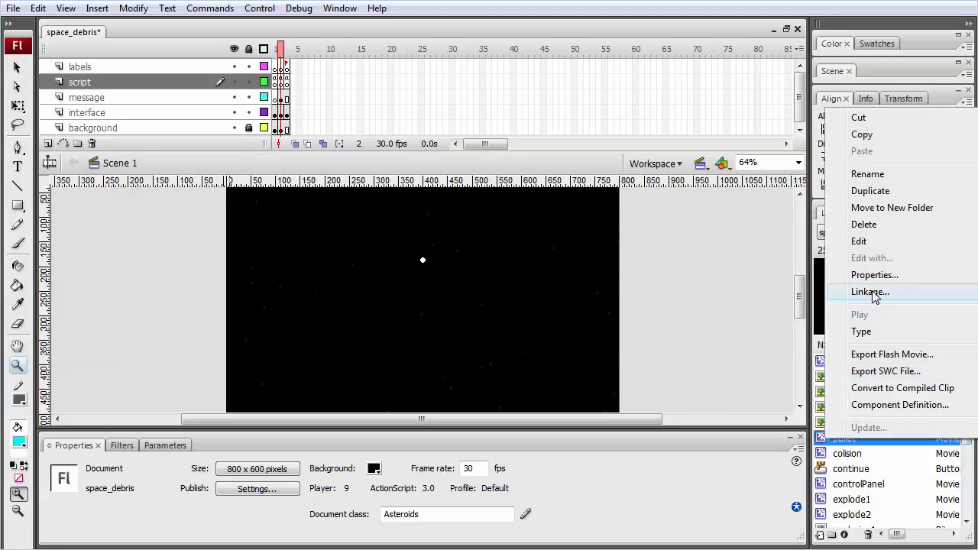
left_click(870, 292)
type("Bullet")
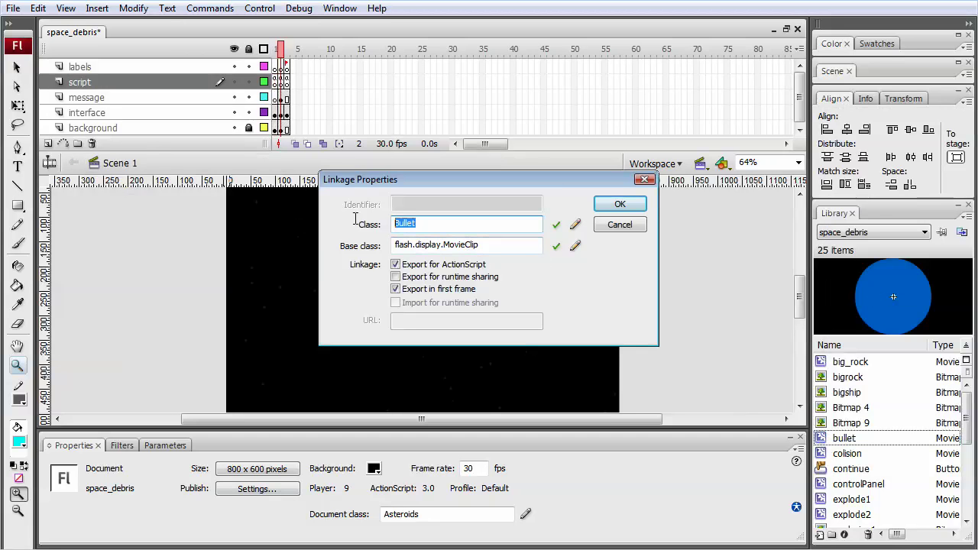
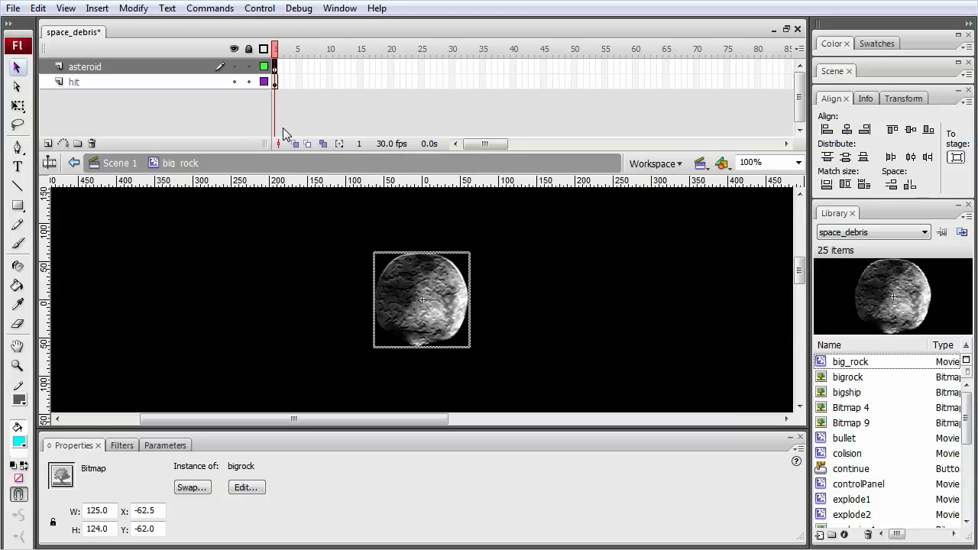
Hide and reshow the asteroid layer of the big_rock clip to compare the rock bitmap with the hit circle beneath
left_click(234, 67)
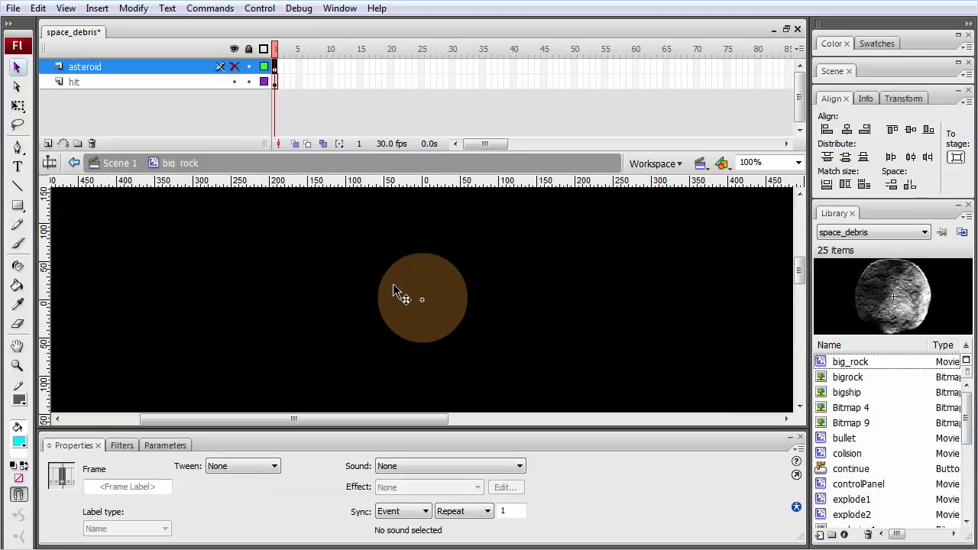
left_click(235, 68)
left_click(234, 67)
left_click(235, 68)
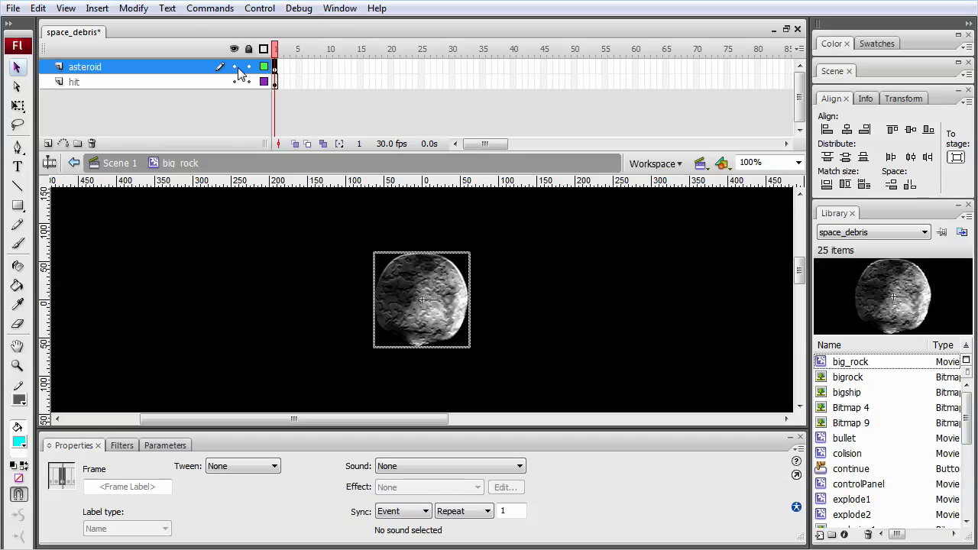
Hide the asteroid layer, inspect the instance name of the hit circle in big_rock, and return to Scene 1
left_click(235, 67)
left_click(417, 272)
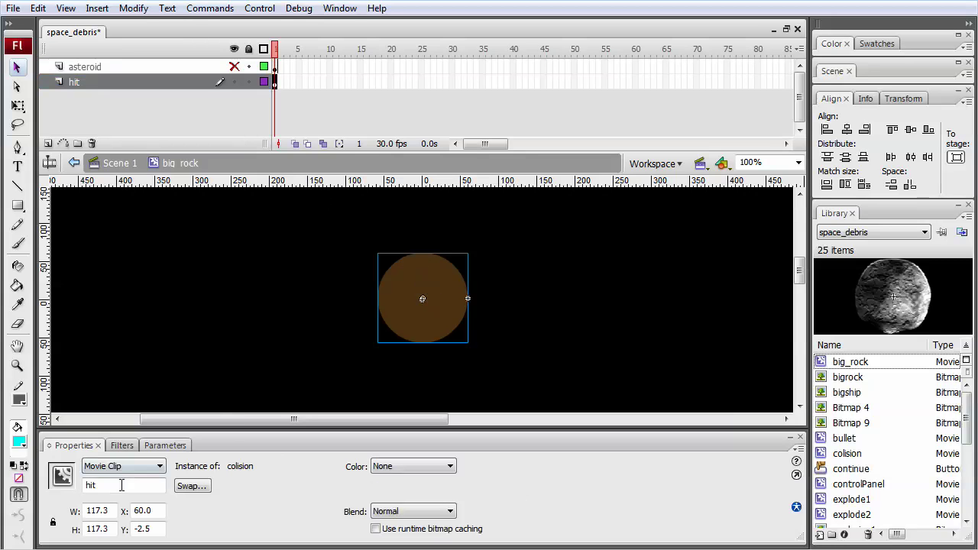
double_click(92, 486)
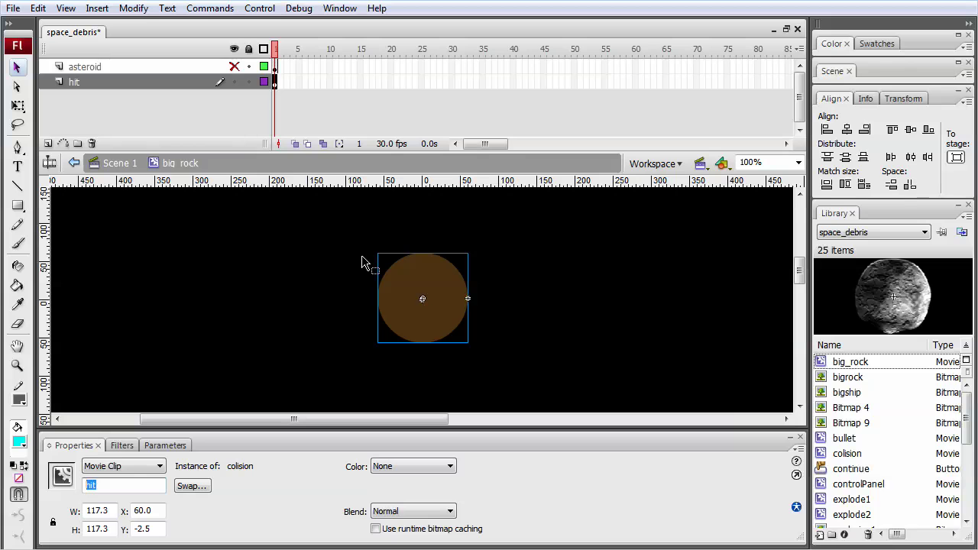
left_click(123, 163)
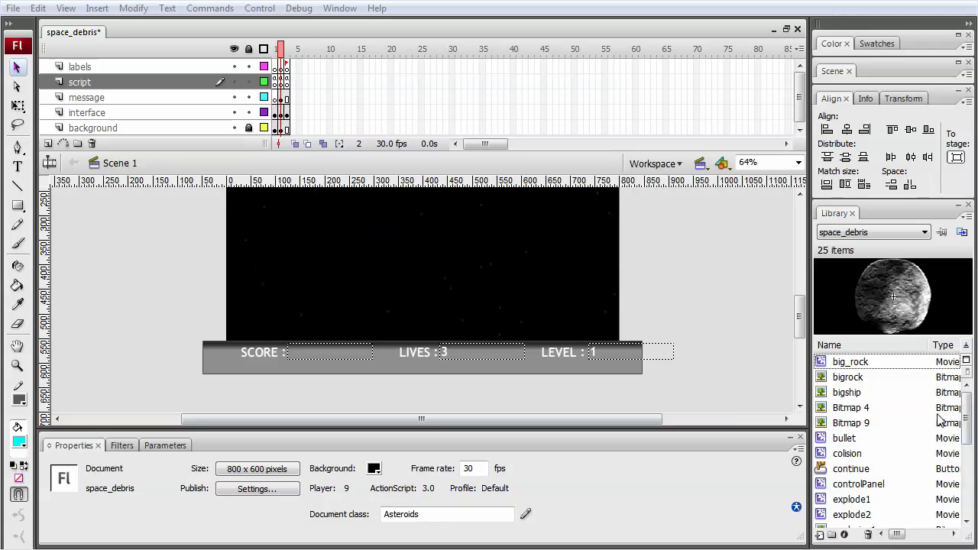
Review the stage dimensions in the document properties and highlight the document class name
double_click(387, 149)
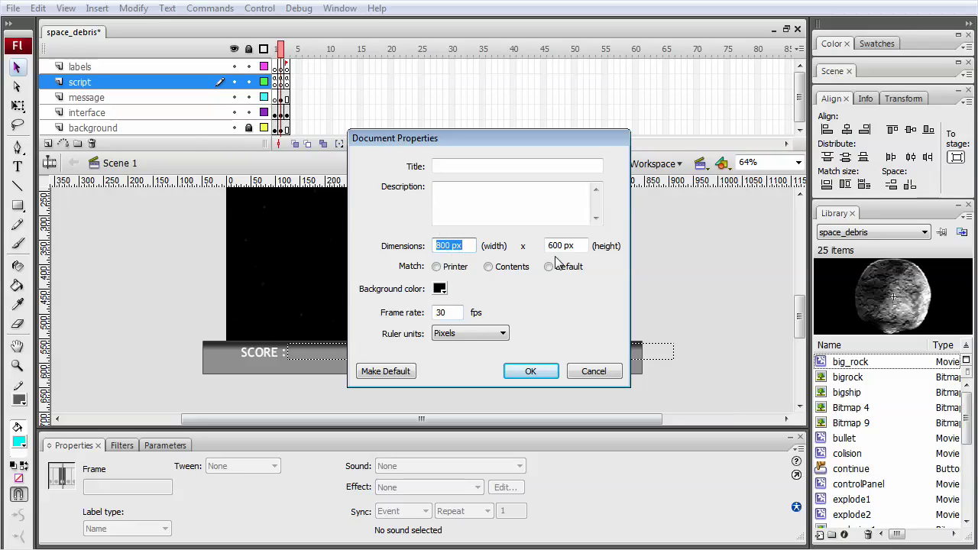
left_click(531, 372)
left_click_drag(798, 308, 618, 260)
left_click_drag(589, 222, 438, 519)
double_click(437, 514)
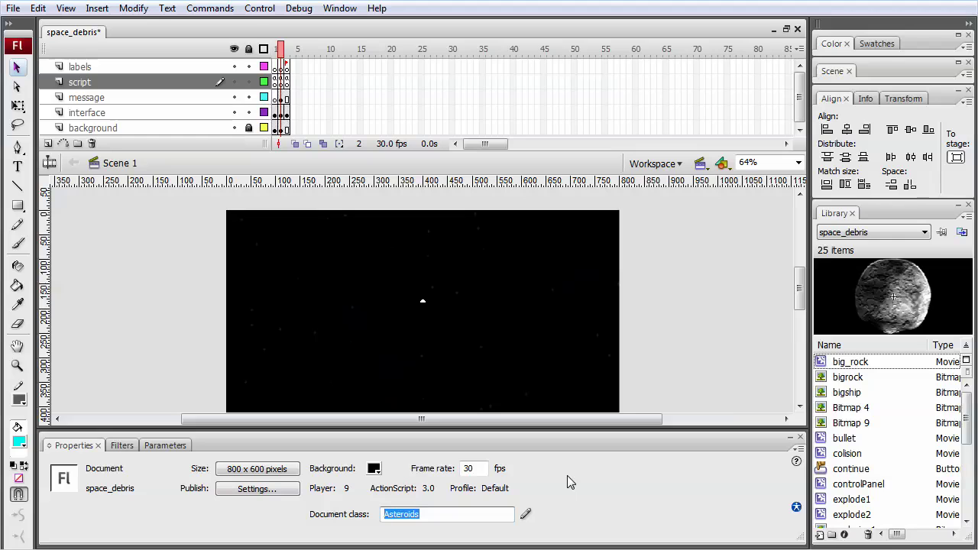